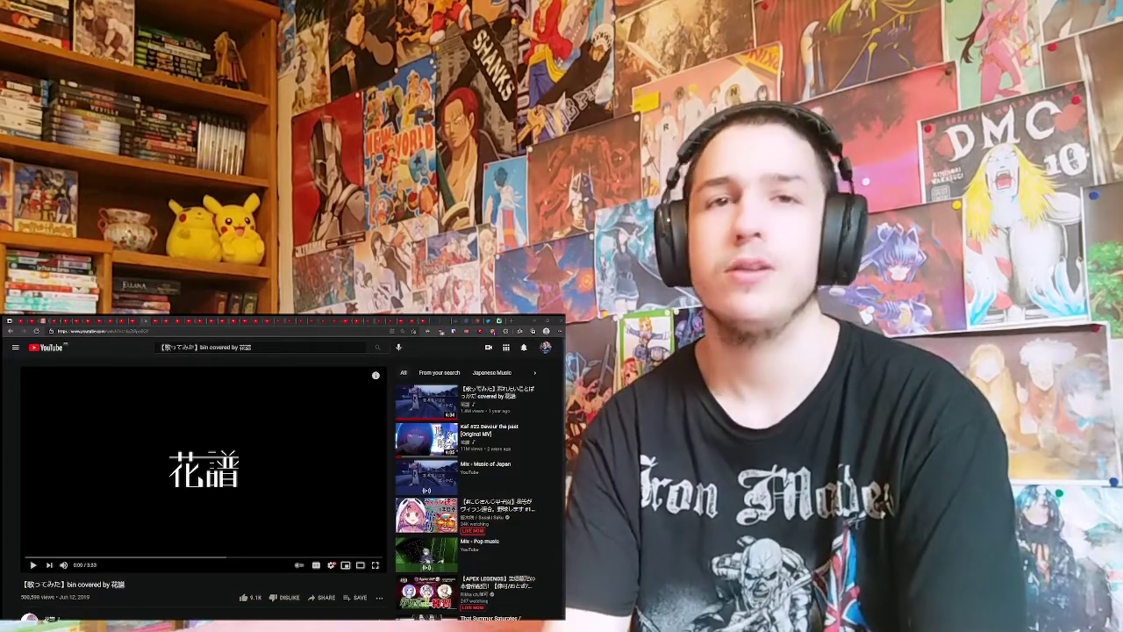
scroll(185, 607, "down", 1)
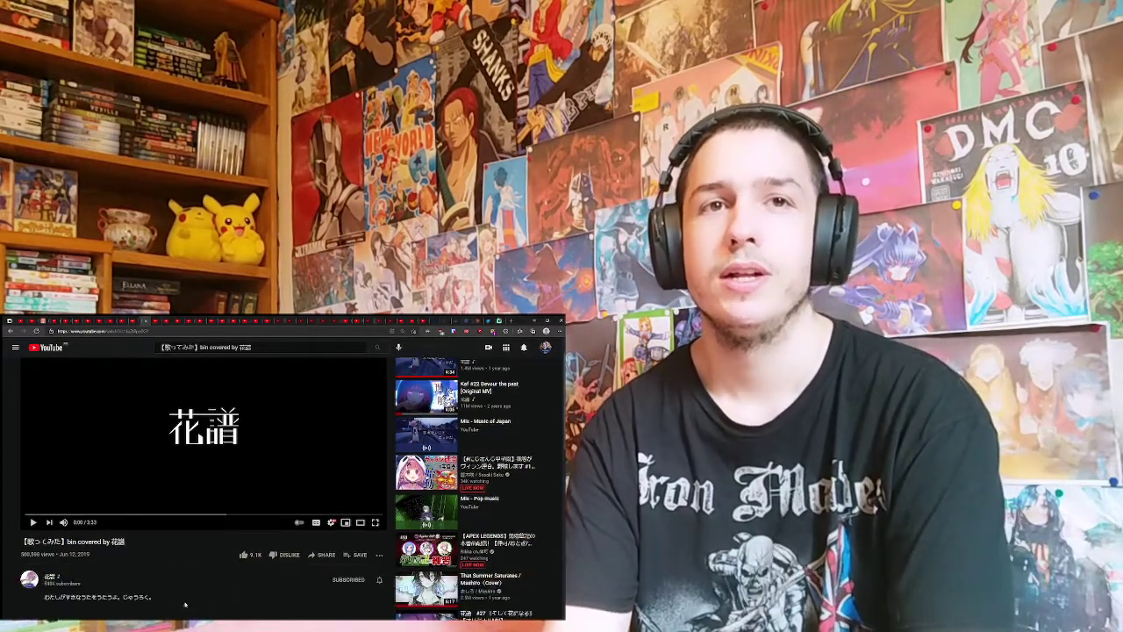
scroll(207, 543, "up", 1)
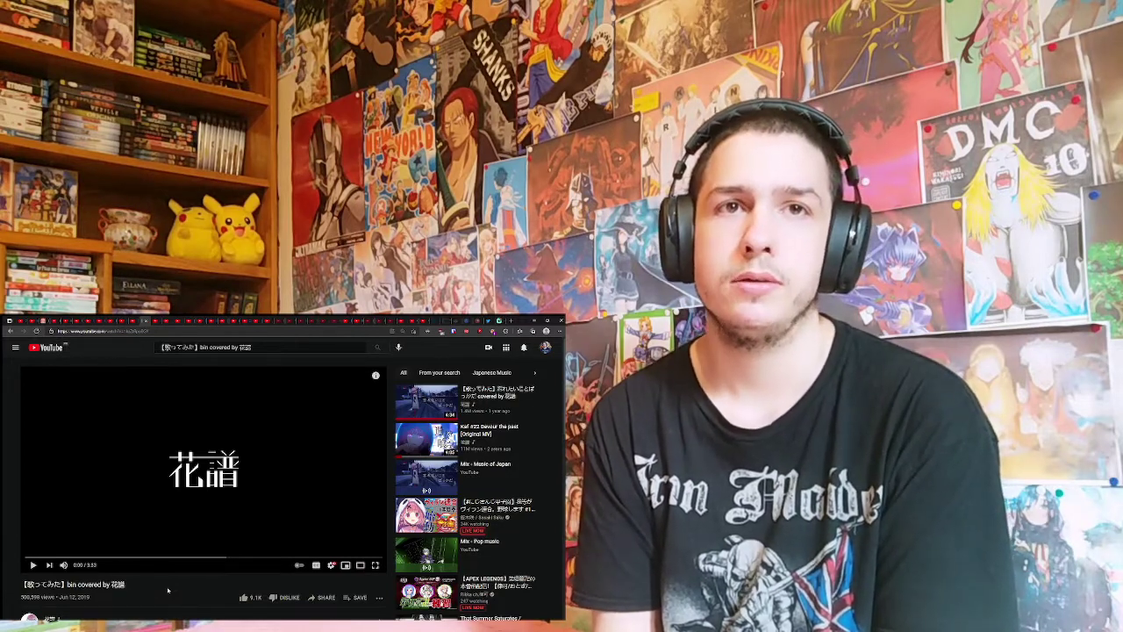
Play the 花譜 bin cover, check its subtitle languages, and watch it fullscreen.
left_click(202, 465)
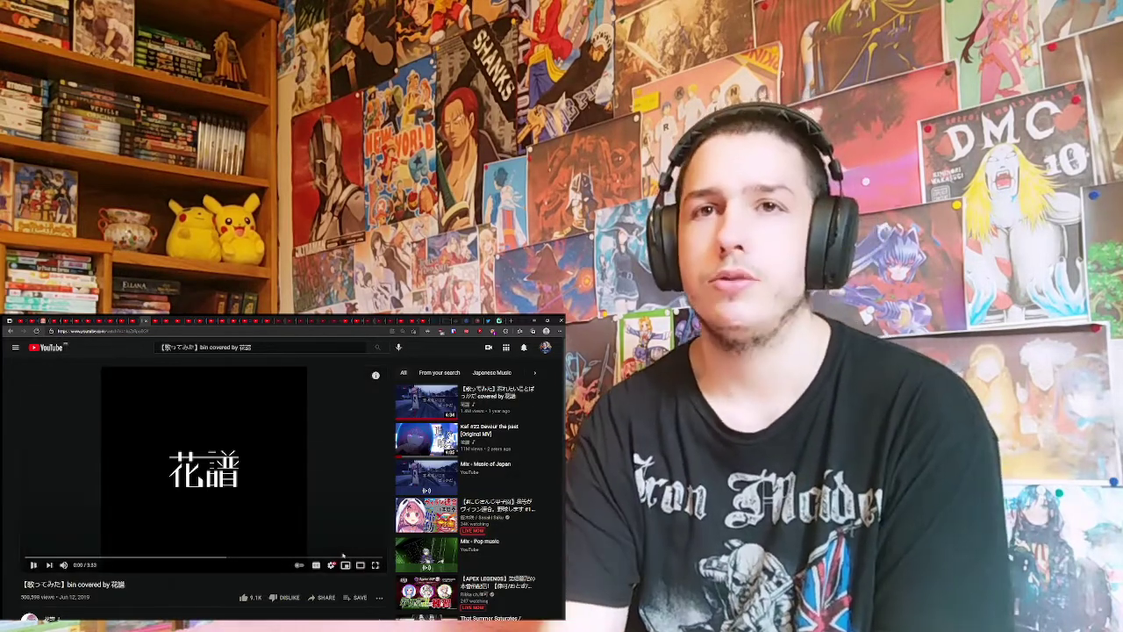
left_click(331, 564)
left_click(334, 534)
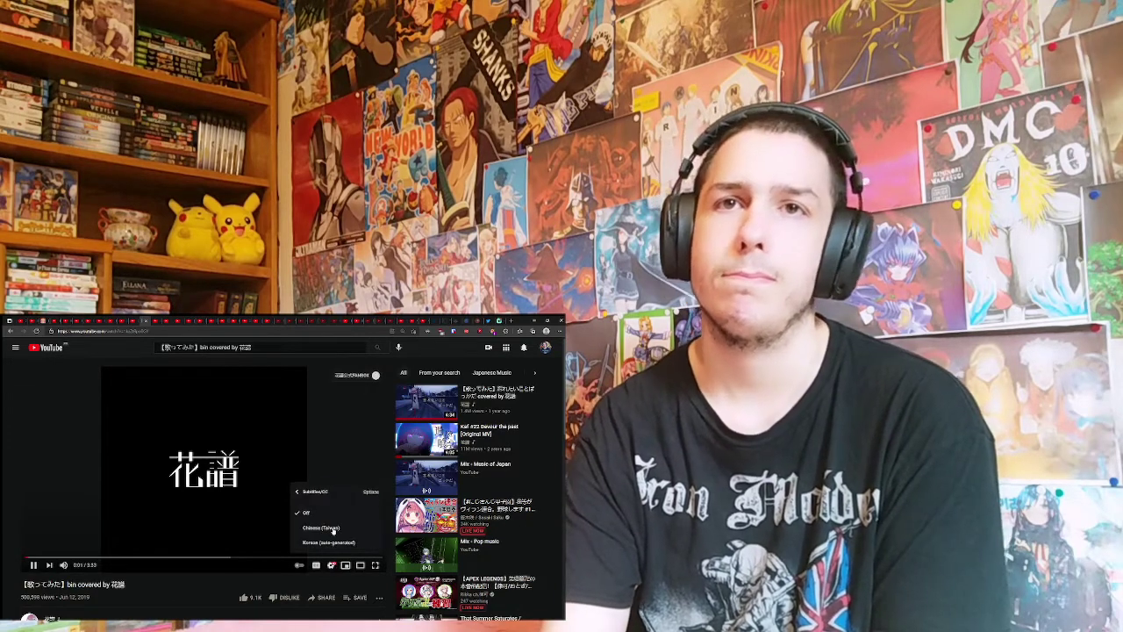
left_click(314, 577)
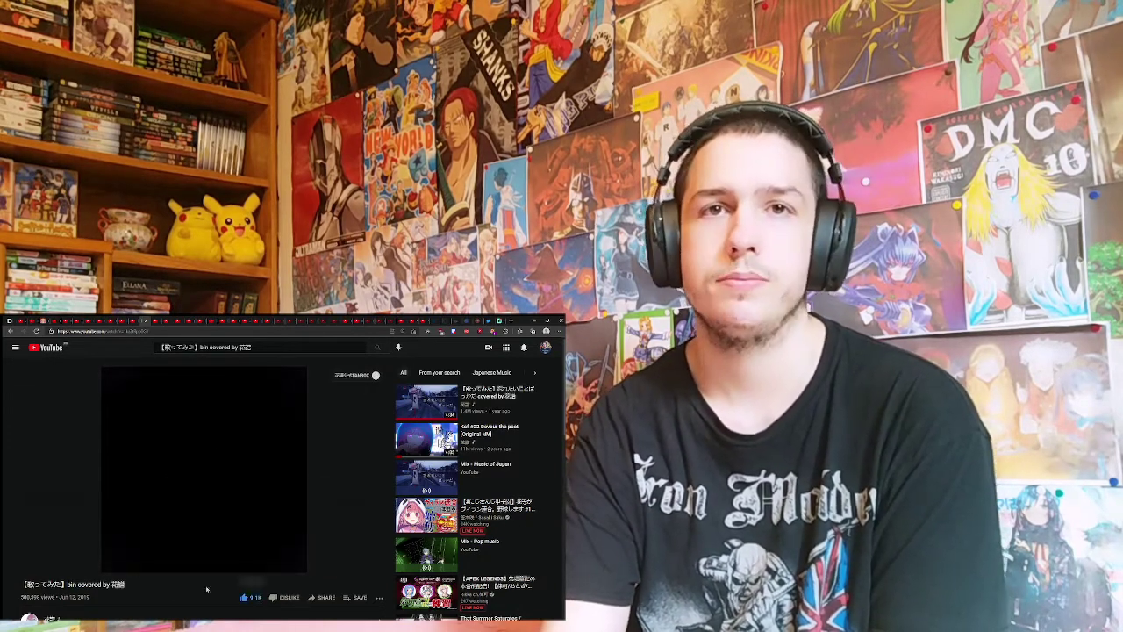
key("f")
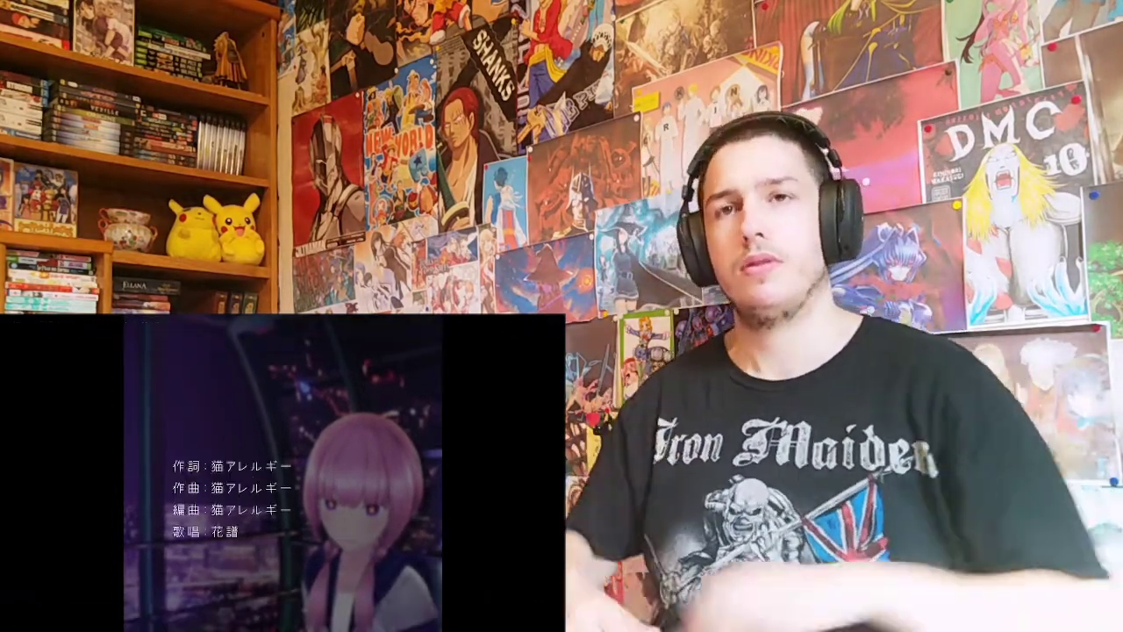
Leave fullscreen and switch the bin cover's player to theater mode.
key("Escape")
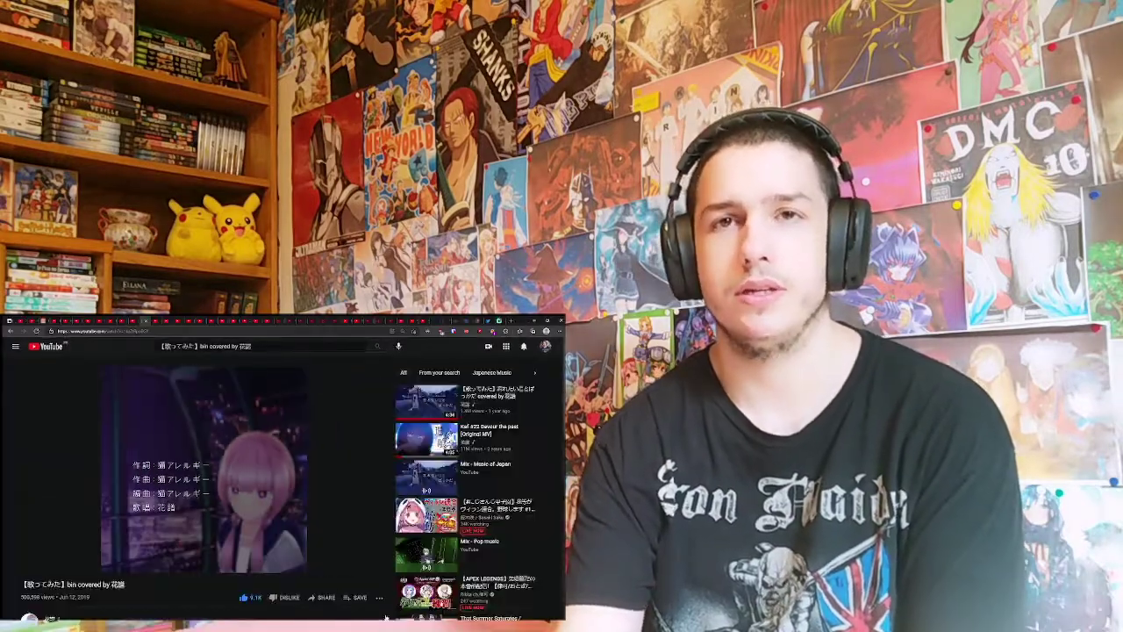
left_click(360, 566)
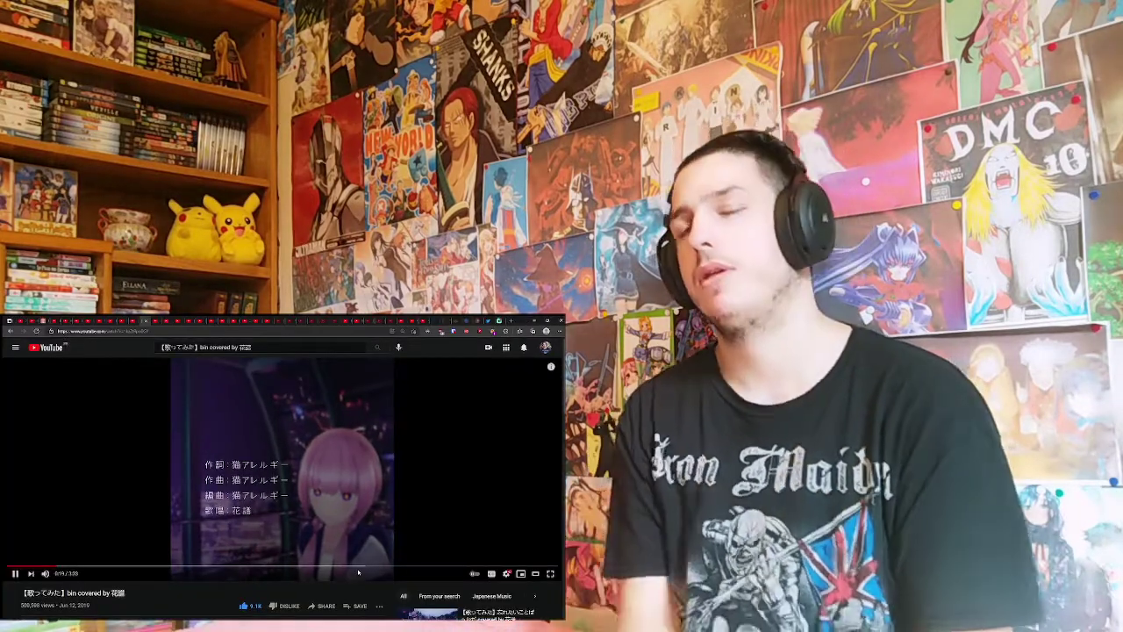